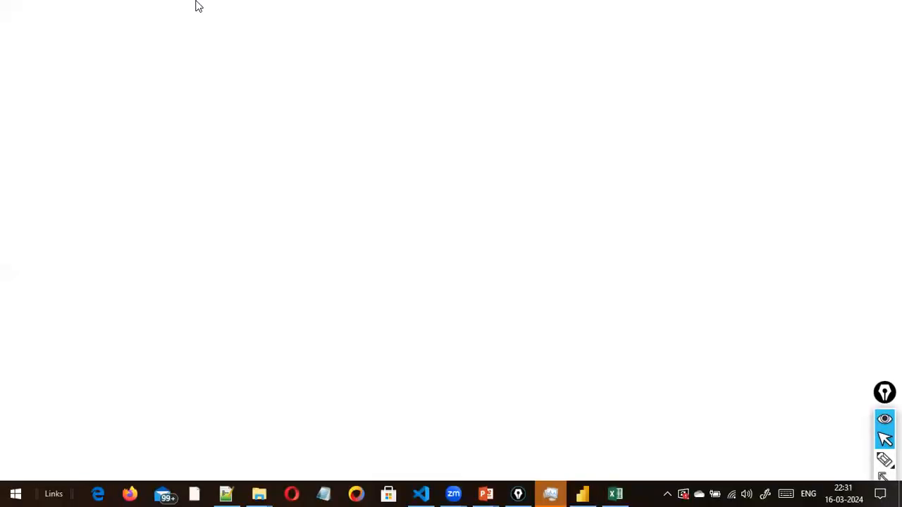
Open the GitHub repository at github.com/fantasy200k/Power-BI in the browser.
click(223, 44)
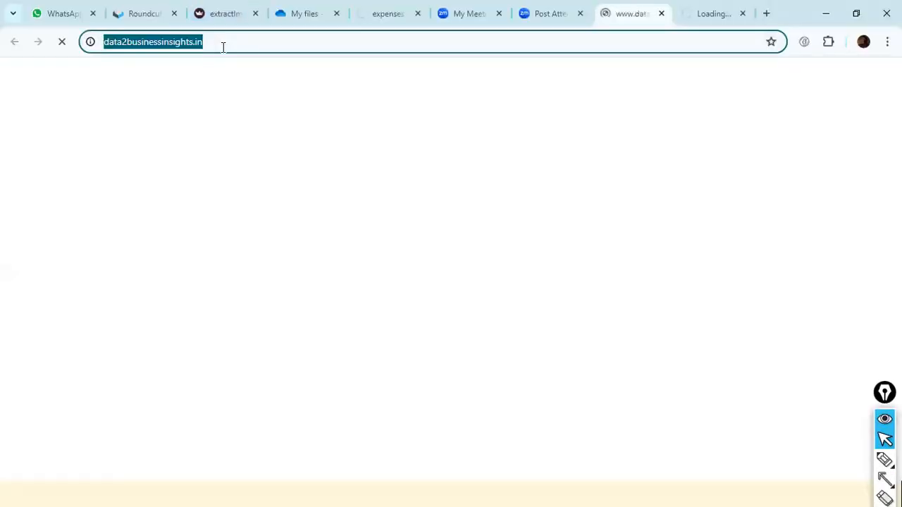
text(git)
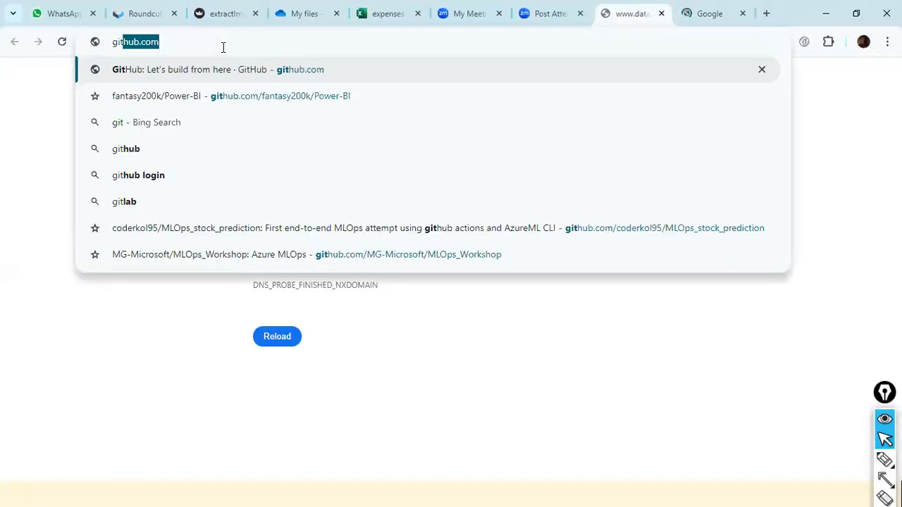
text(hub.com)
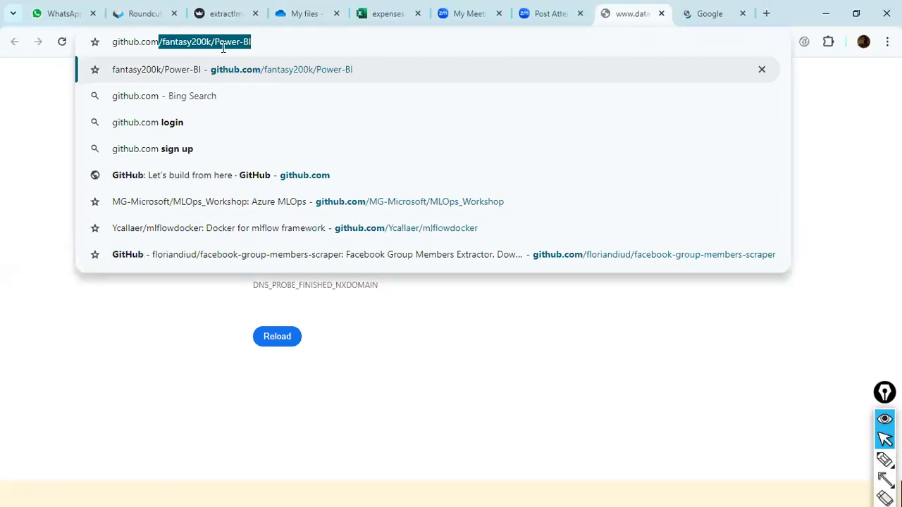
key(Return)
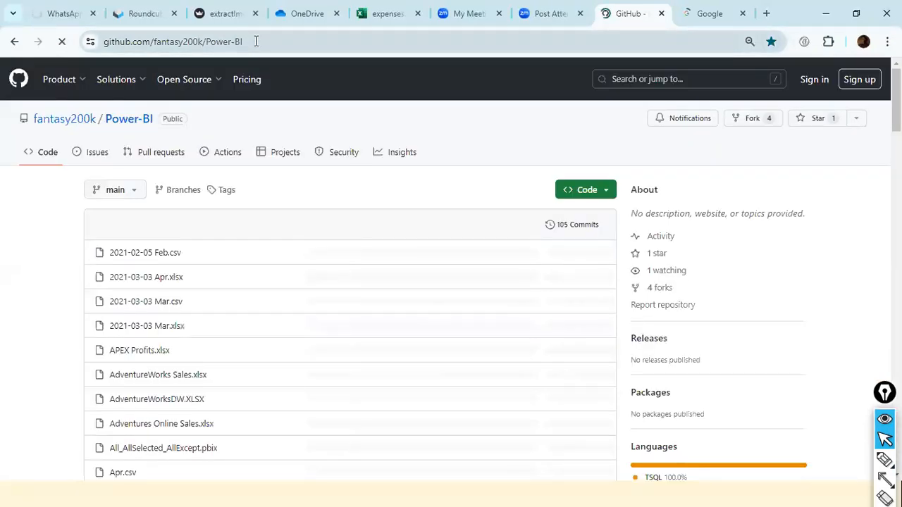
click(255, 41)
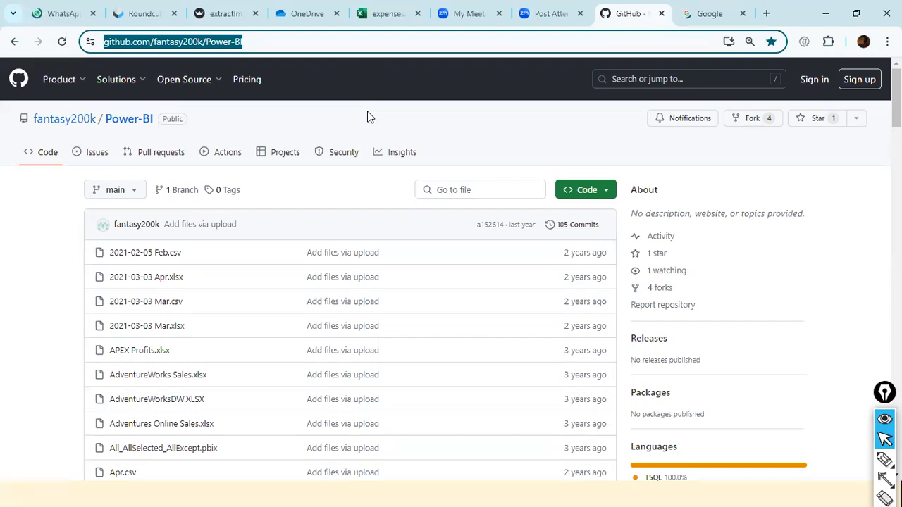
click(312, 42)
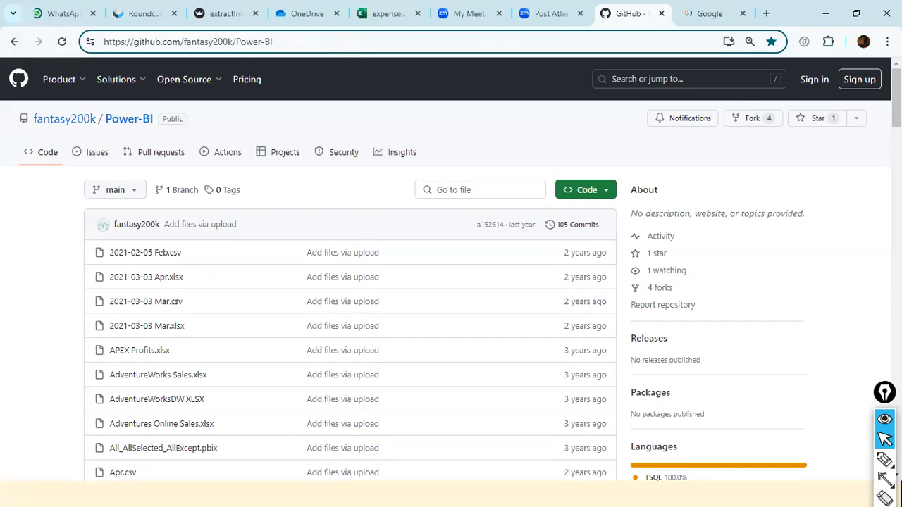
Review the repository's clone and download options and look through its list of data files.
click(605, 192)
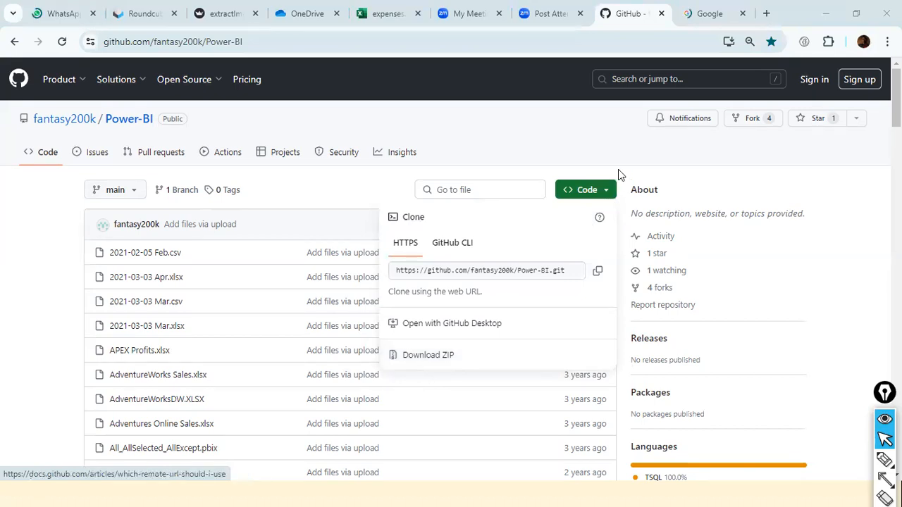
click(624, 139)
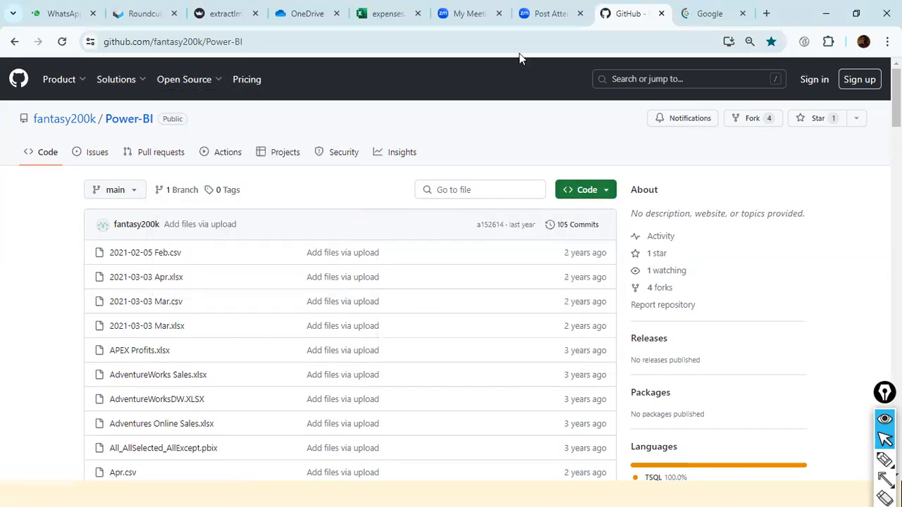
scroll(494, 93, down, 5)
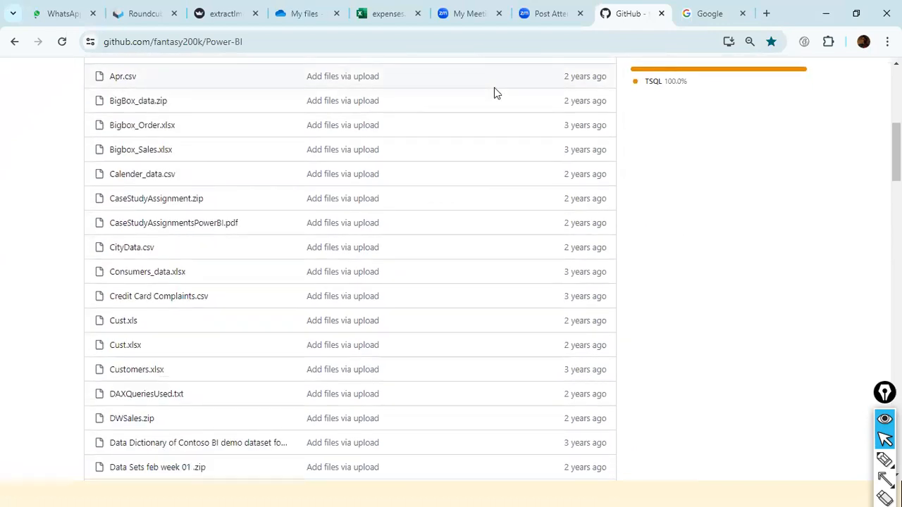
scroll(495, 93, up, 4)
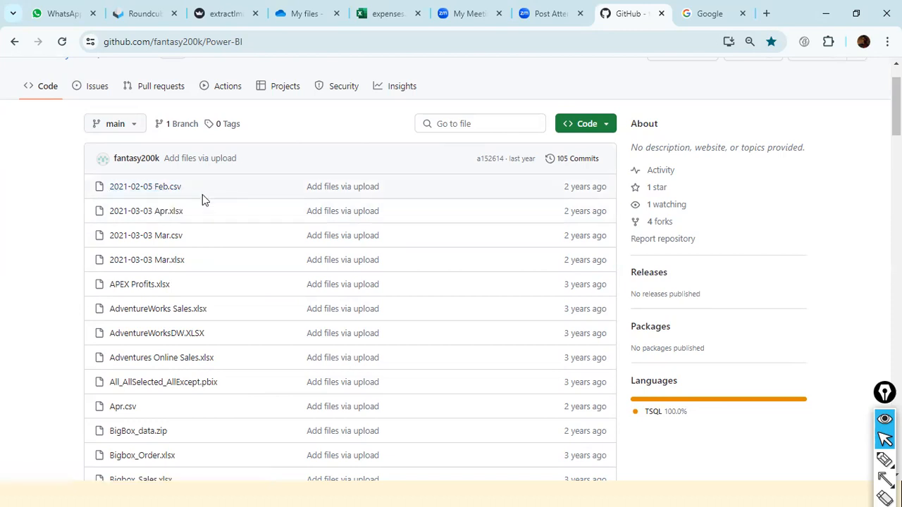
Open 2021-02-05 Feb.csv in the repository and copy the address of its GitHub page.
click(145, 190)
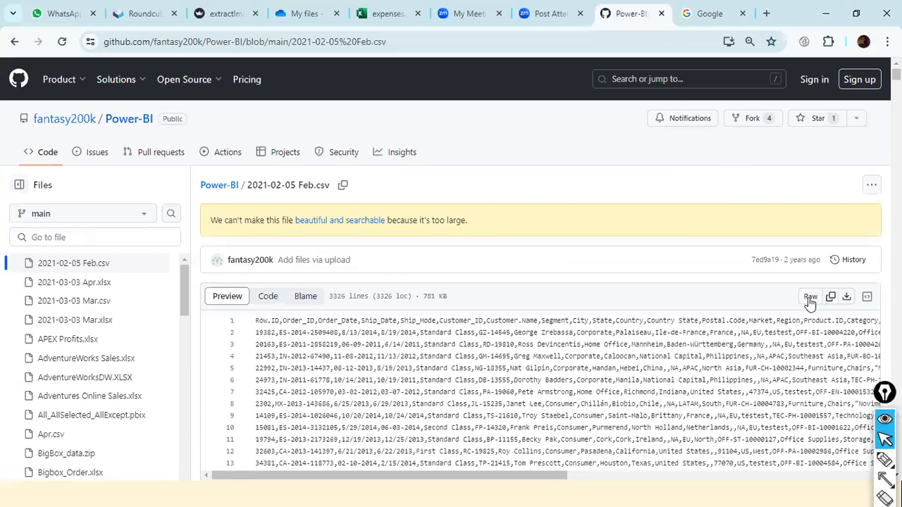
click(397, 42)
key(ctrl+c)
right_click(398, 42)
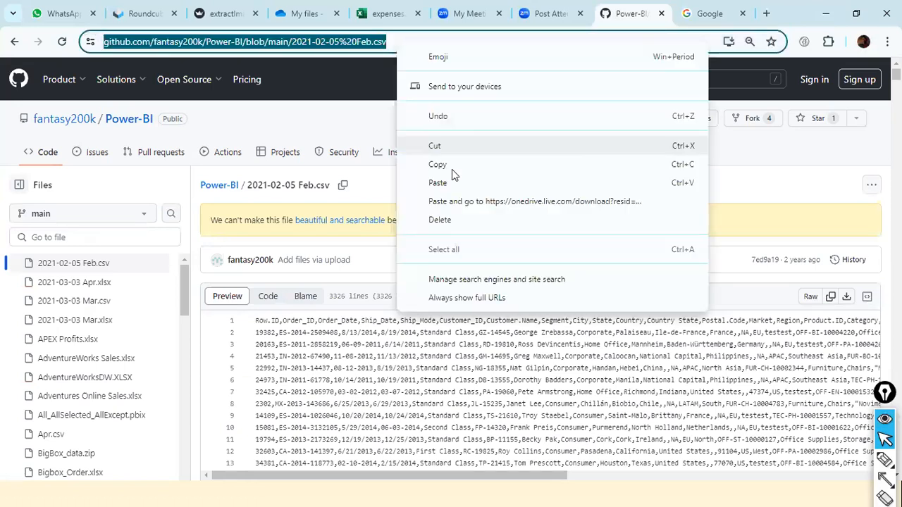
click(452, 169)
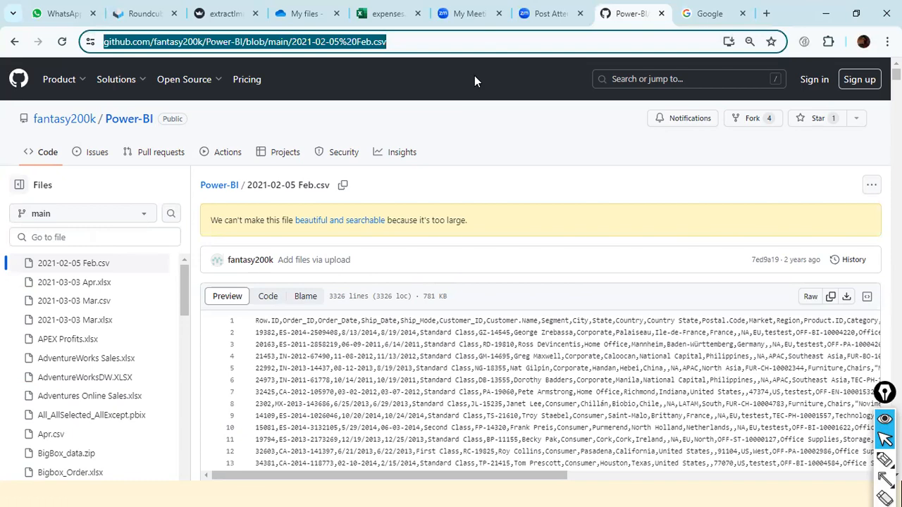
scroll(421, 240, down, 5)
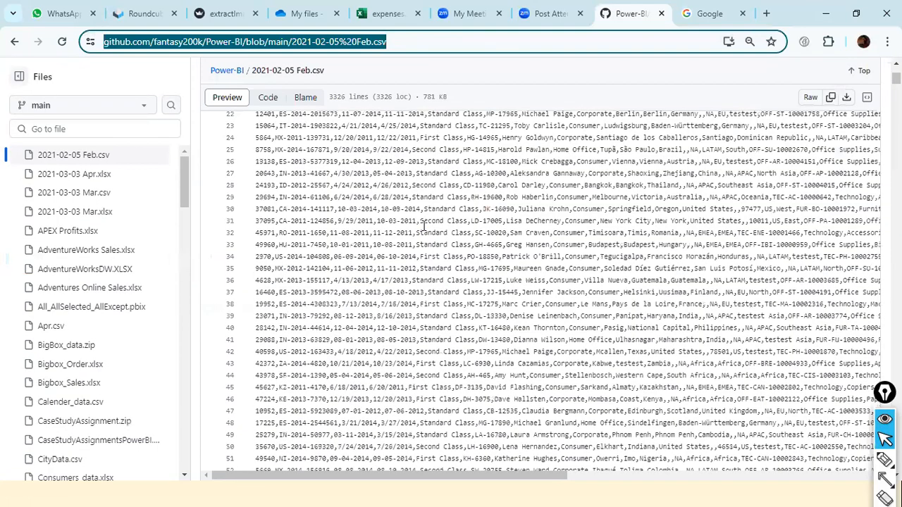
scroll(422, 225, up, 5)
scroll(580, 288, up, 2)
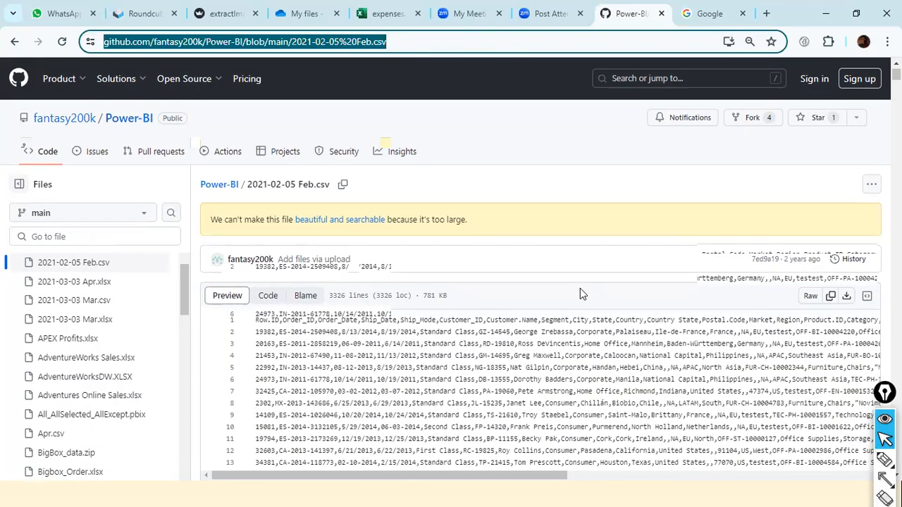
scroll(580, 288, down, 1)
key(alt+Tab)
key(alt+Tab)
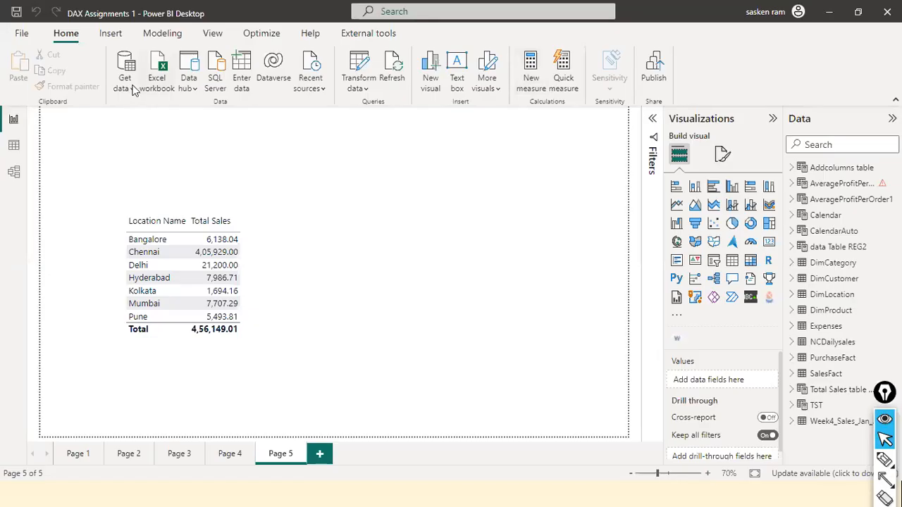
click(132, 89)
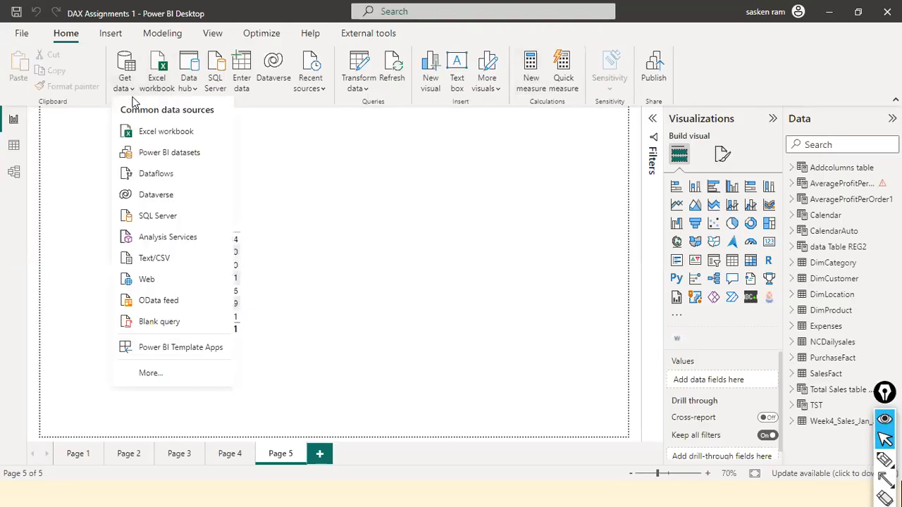
click(193, 271)
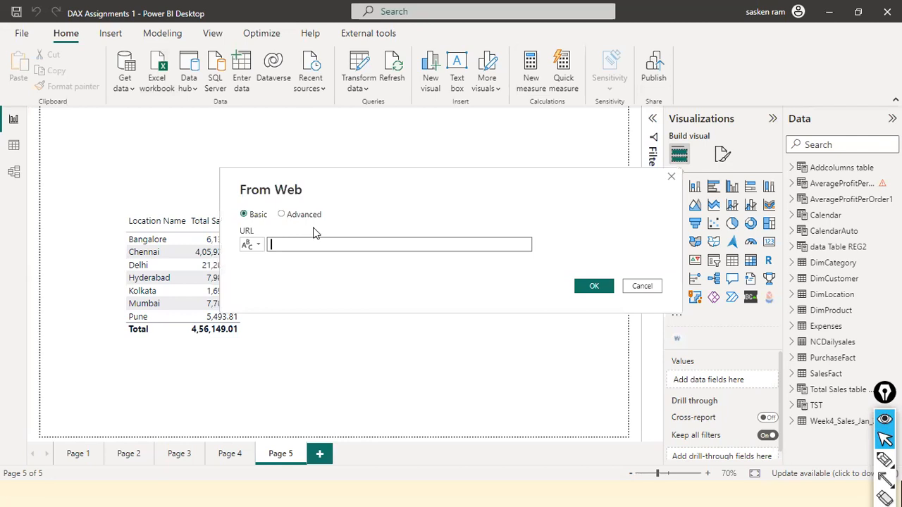
key(ctrl+v)
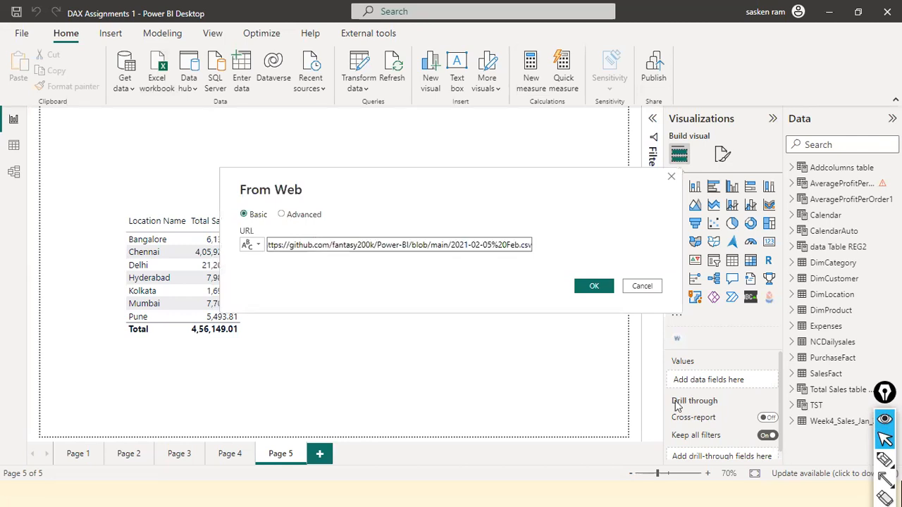
click(598, 290)
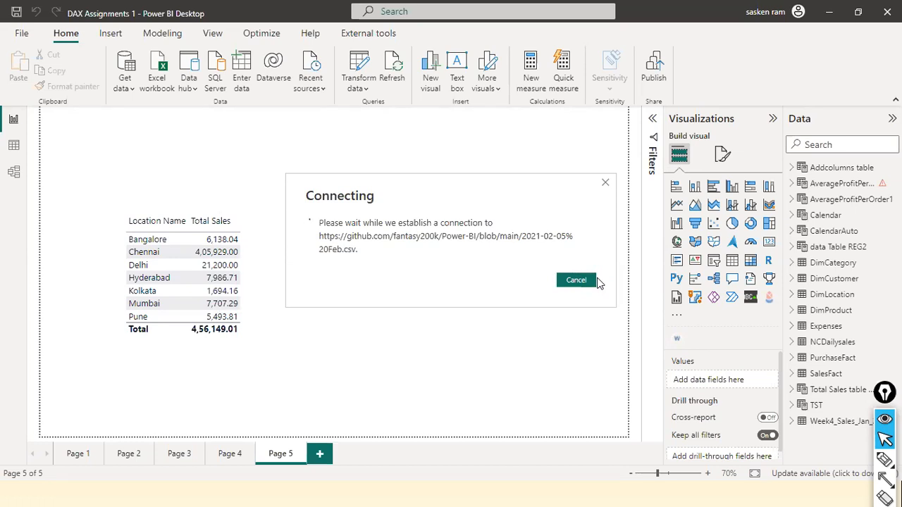
click(594, 280)
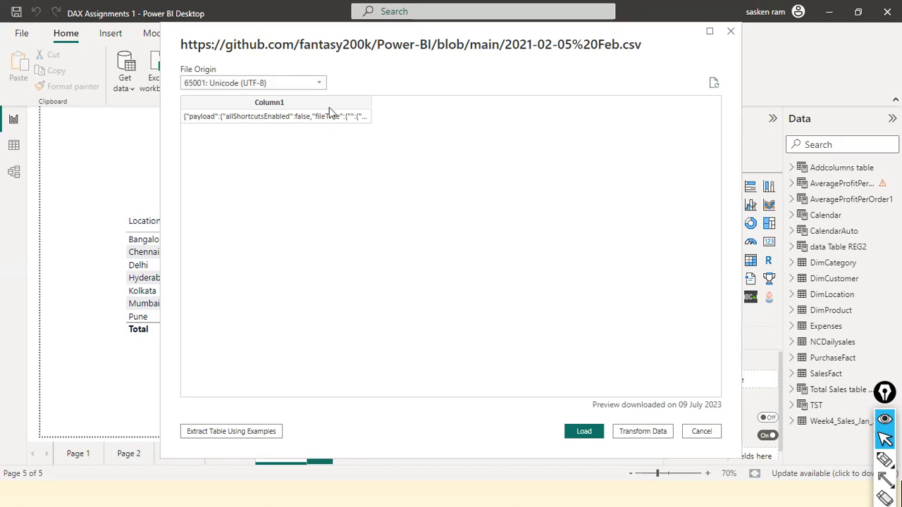
Check the file origin setting of the GitHub page preview and close it without loading.
click(318, 83)
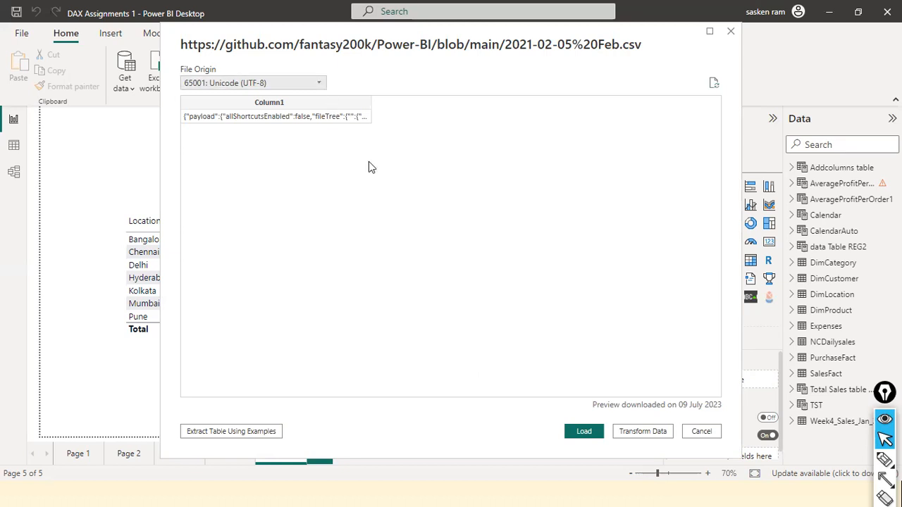
click(444, 191)
click(731, 32)
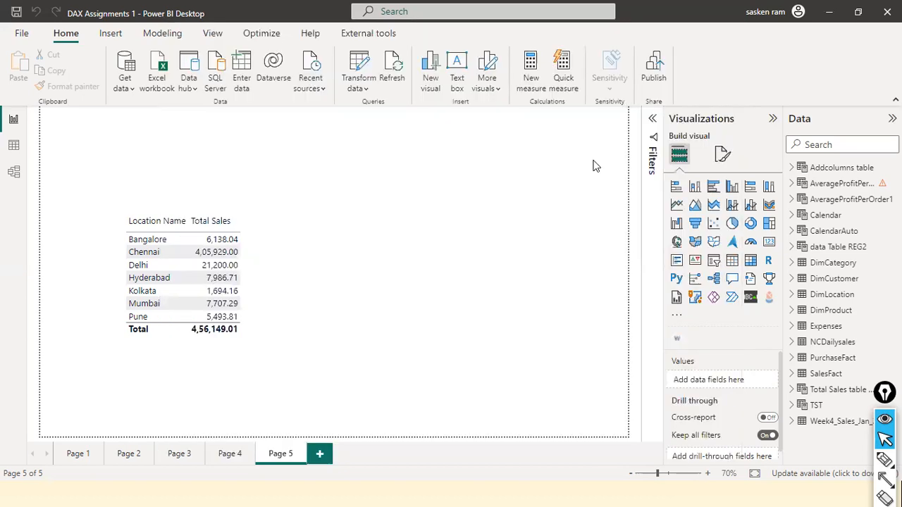
Switch to the browser, view the raw contents of 2021-02-05 Feb.csv, and return to its GitHub page.
key(alt+Tab)
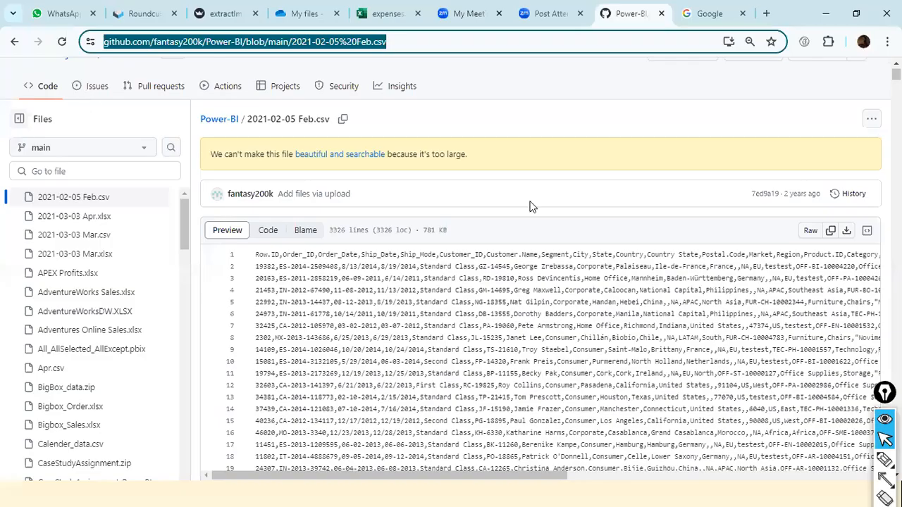
click(807, 232)
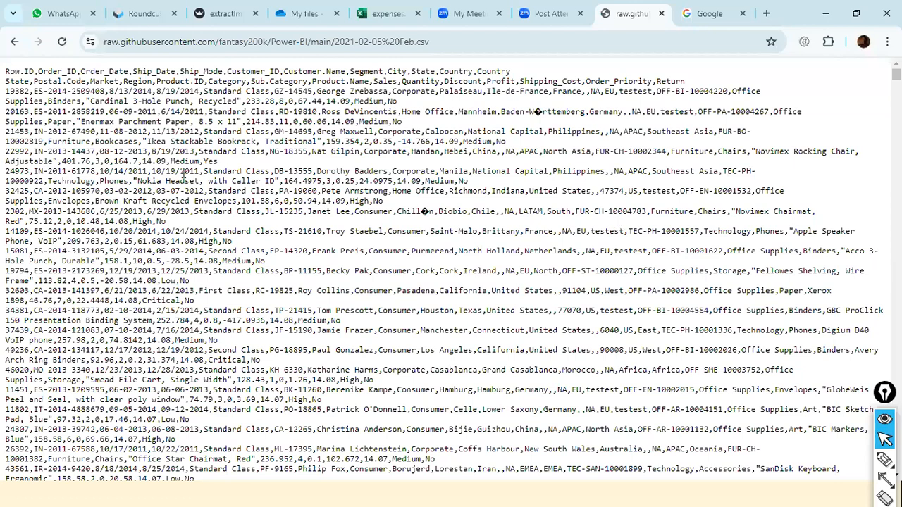
scroll(188, 167, down, 1)
scroll(187, 166, up, 1)
click(15, 42)
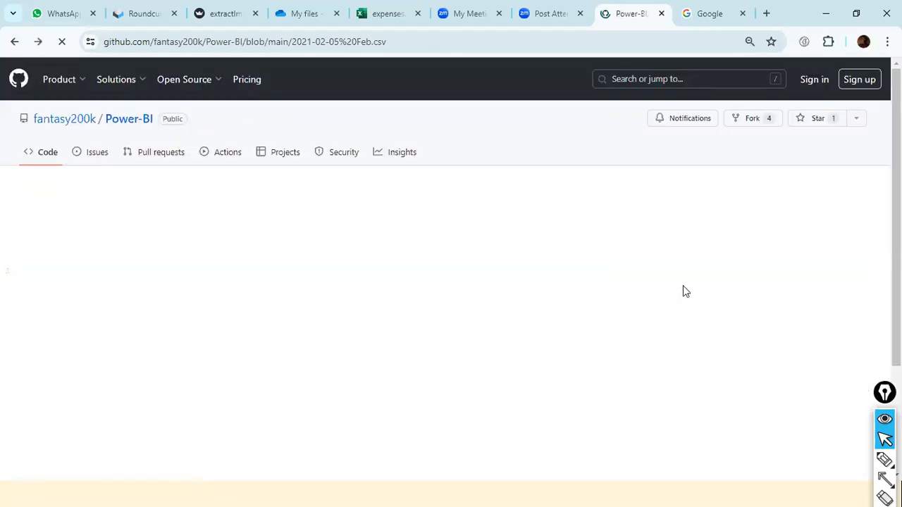
Mark the Raw option with a red arrow and open the raw version of 2021-02-05 Feb.csv.
mouse_move(683, 285)
mouse_down()
mouse_move(722, 223)
mouse_move(773, 275)
mouse_move(803, 282)
mouse_up()
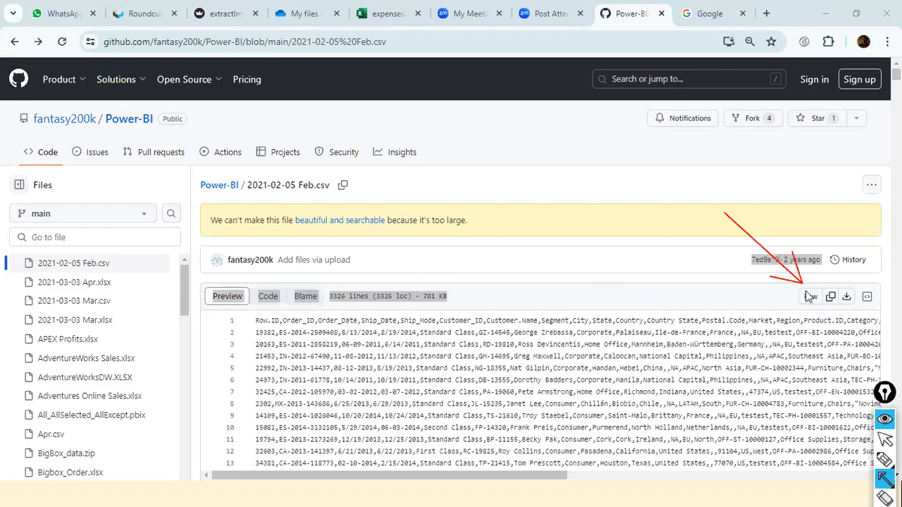
key(m)
click(811, 296)
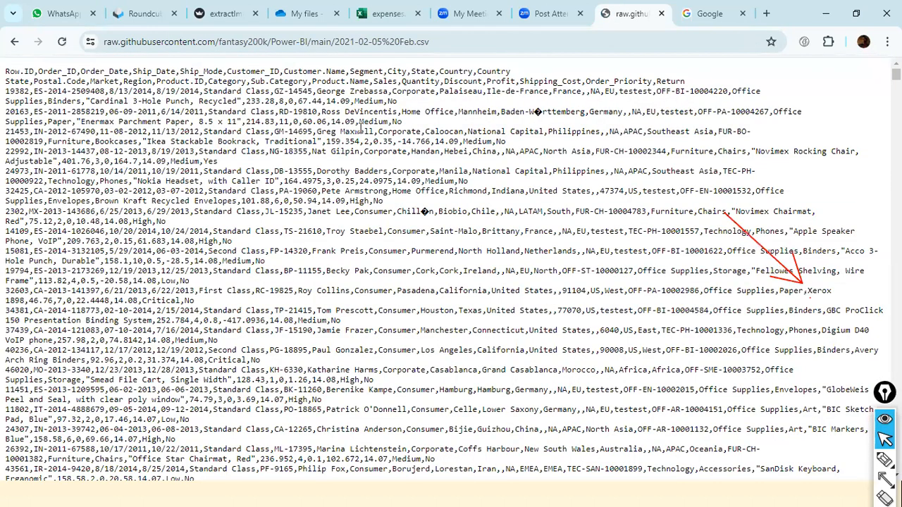
Copy the web address of the raw CSV file.
click(486, 43)
key(ctrl+c)
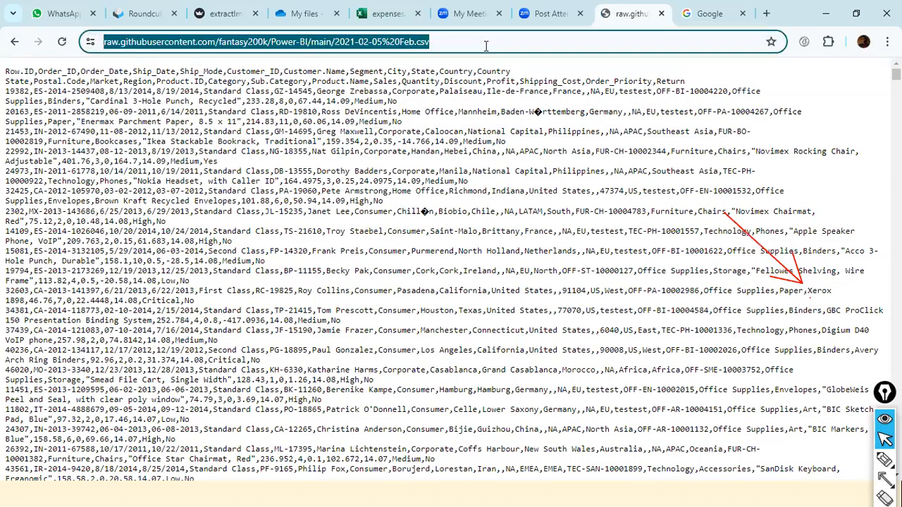
right_click(485, 45)
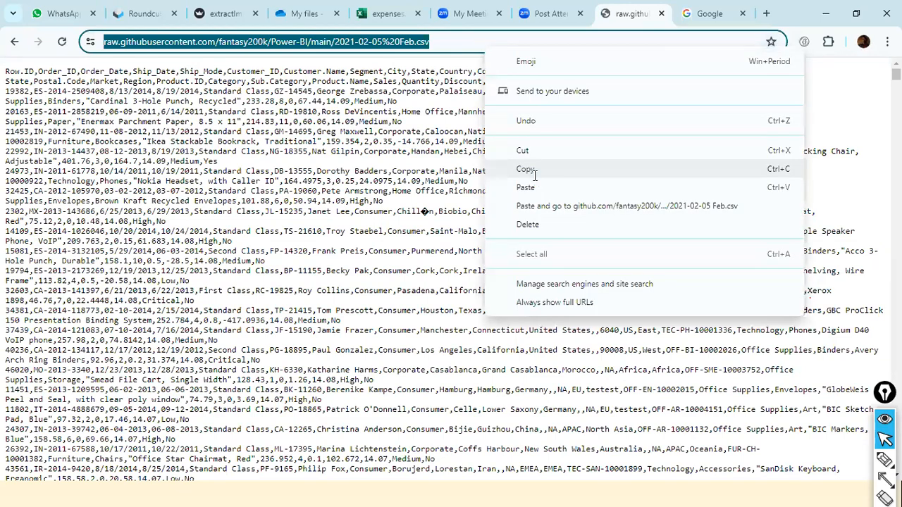
click(521, 173)
Switch to Power BI Desktop and connect to a Web source using the copied raw URL of 2021-02-05 Feb.csv.
key(alt+Tab)
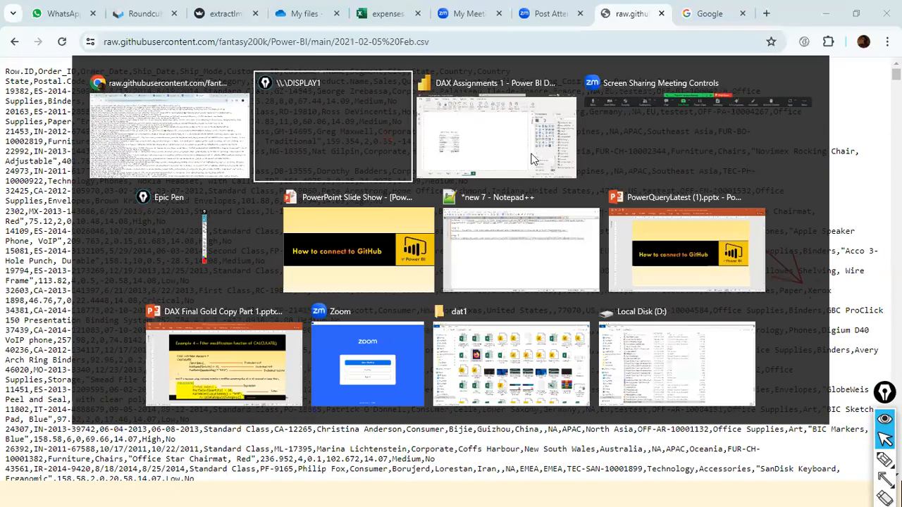
click(531, 155)
click(117, 90)
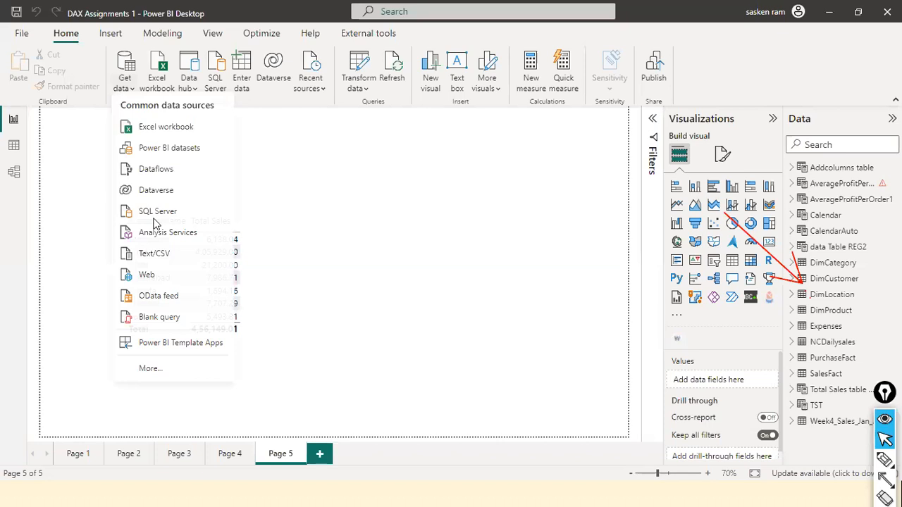
click(174, 281)
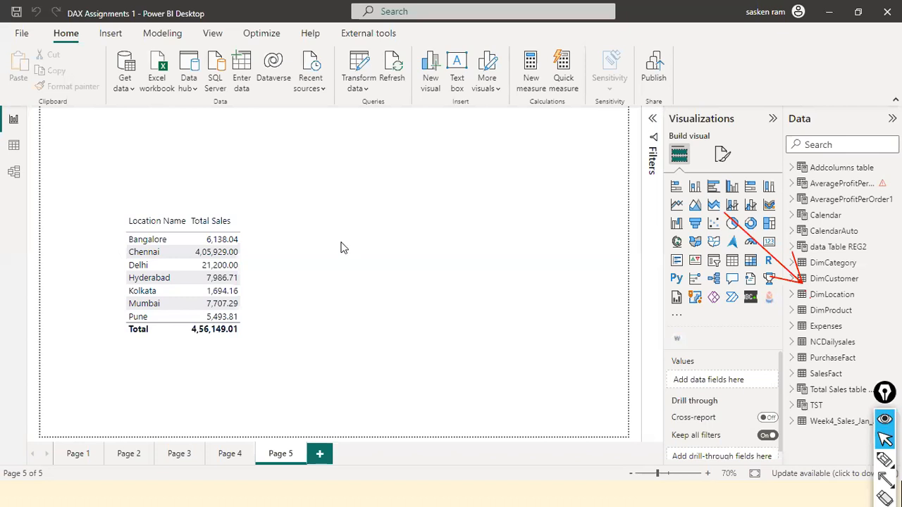
key(ctrl+v)
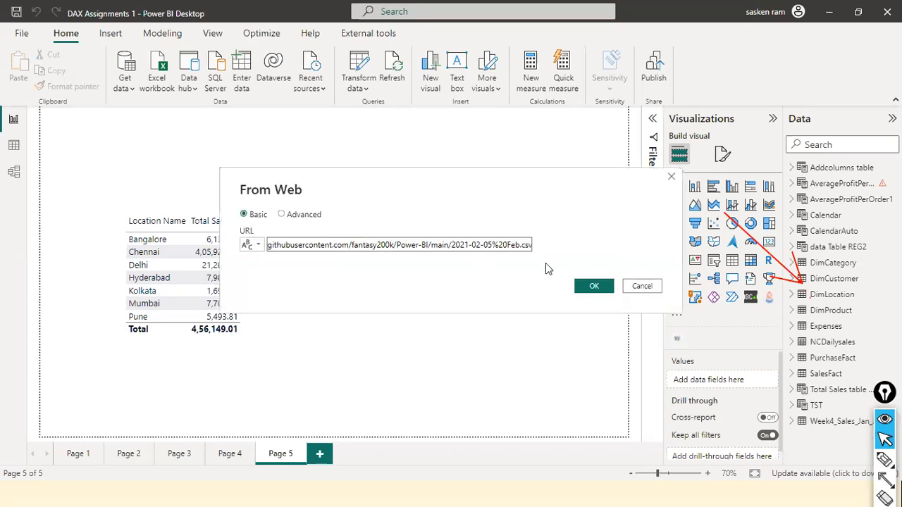
click(588, 286)
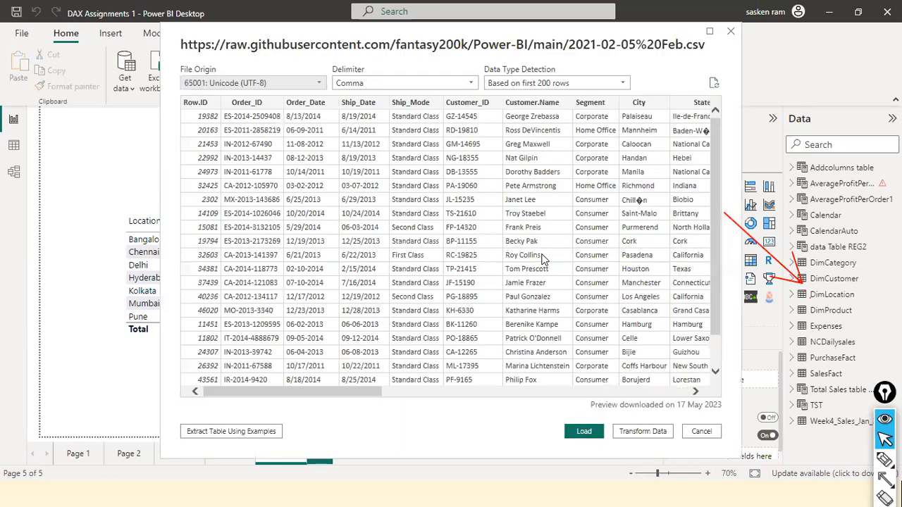
Review the remaining columns of the CSV preview, load the data, and apply the pending query changes.
drag(300, 388, 664, 364)
drag(383, 312, 715, 340)
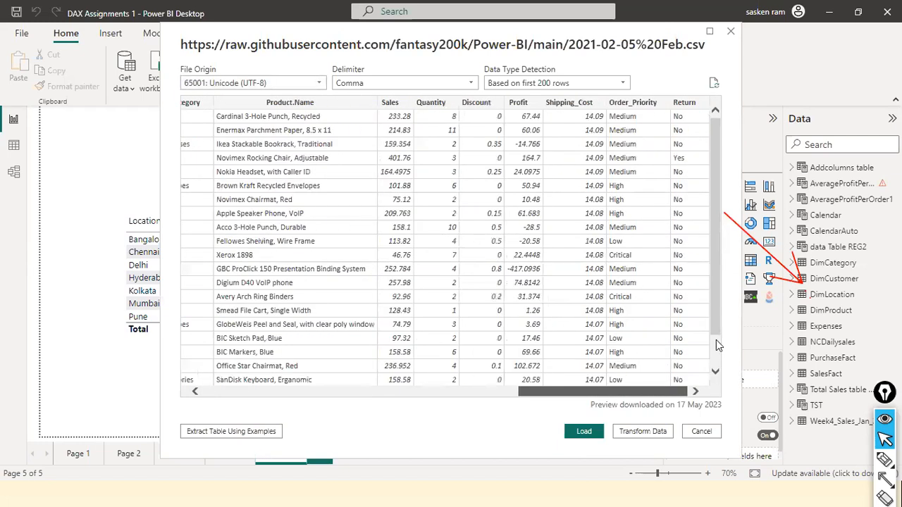
click(583, 431)
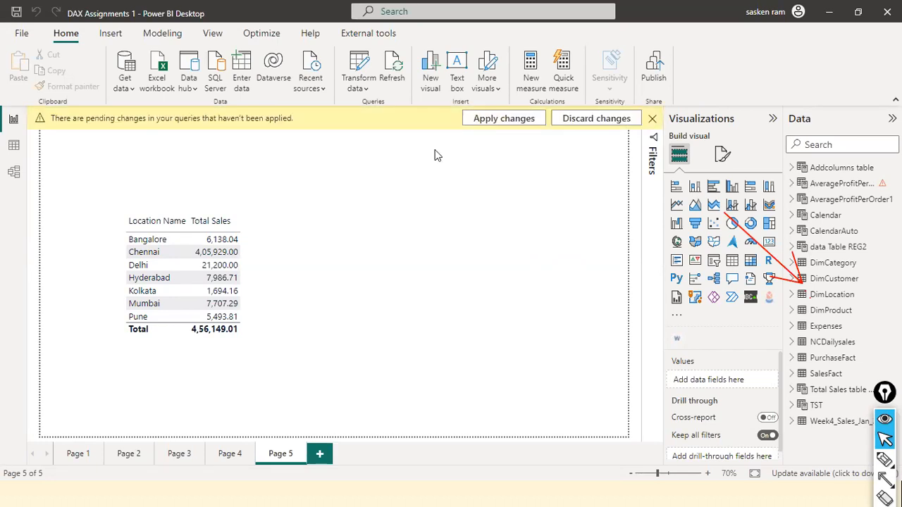
click(487, 125)
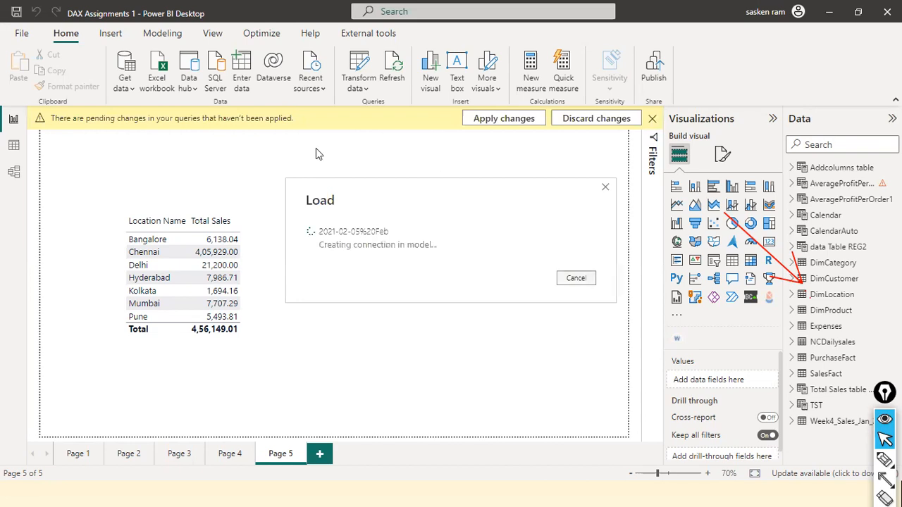
Switch to the browser, return to the repository's main page, and highlight the repository name Power-BI in its web address.
key(alt+Tab)
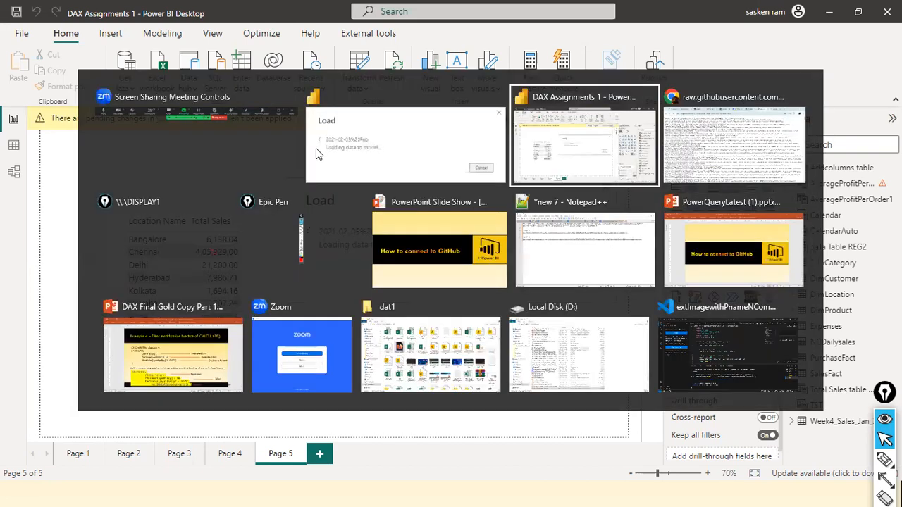
key(Tab)
click(16, 42)
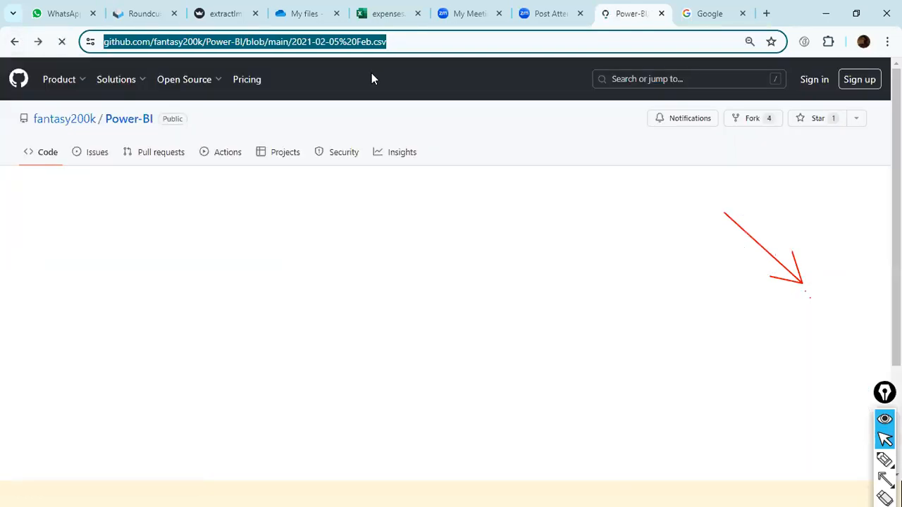
click(14, 44)
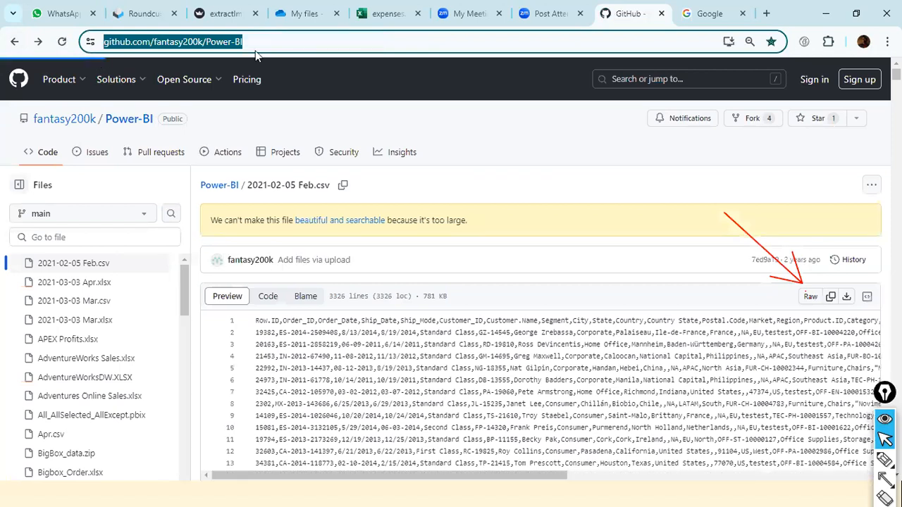
click(289, 43)
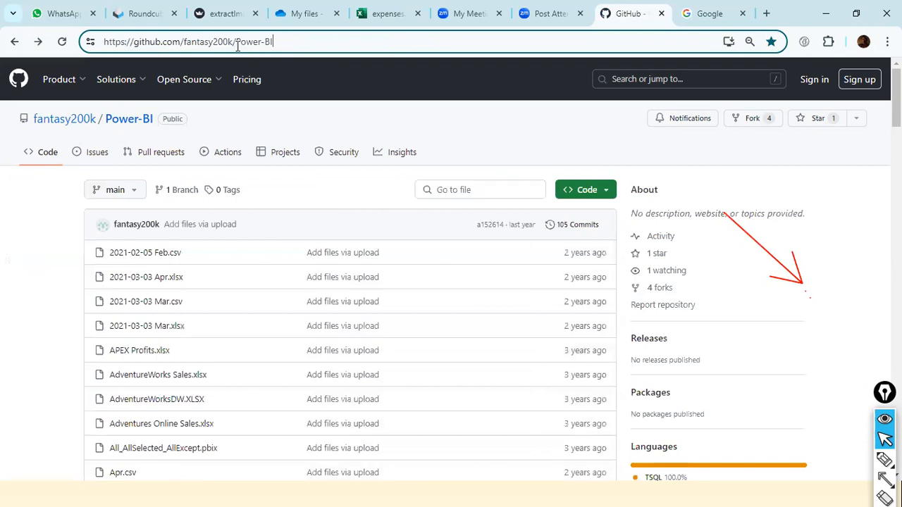
drag(236, 42, 312, 40)
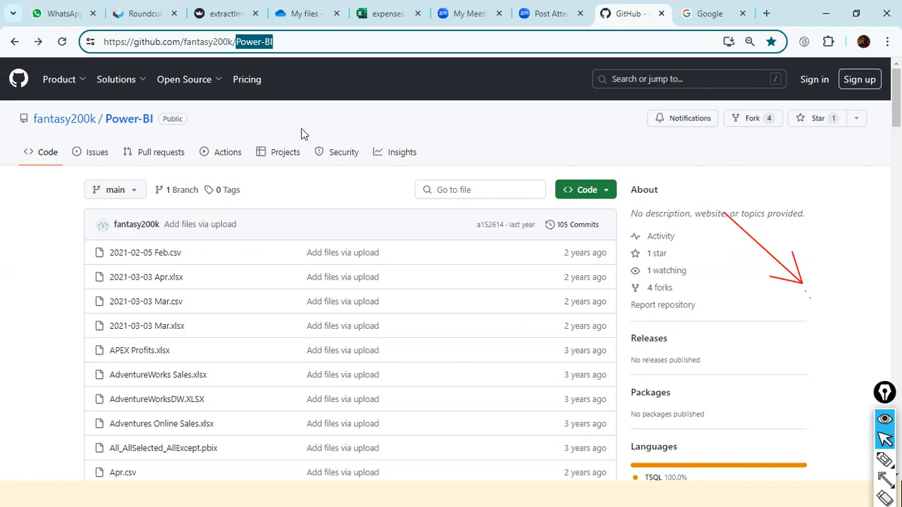
Open the GitHub page of 2021-02-05 Feb.csv, look over its preview, and highlight the page's web address.
scroll(287, 172, down, 1)
scroll(156, 198, up, 1)
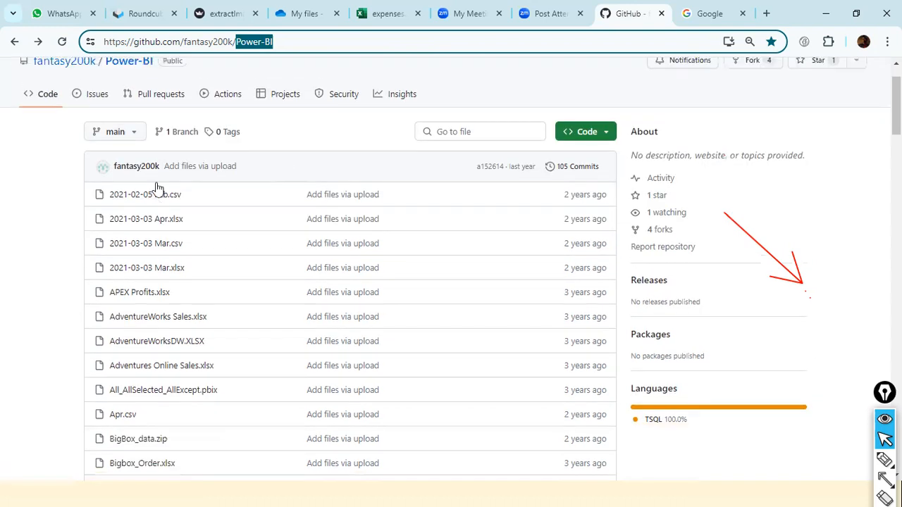
click(156, 192)
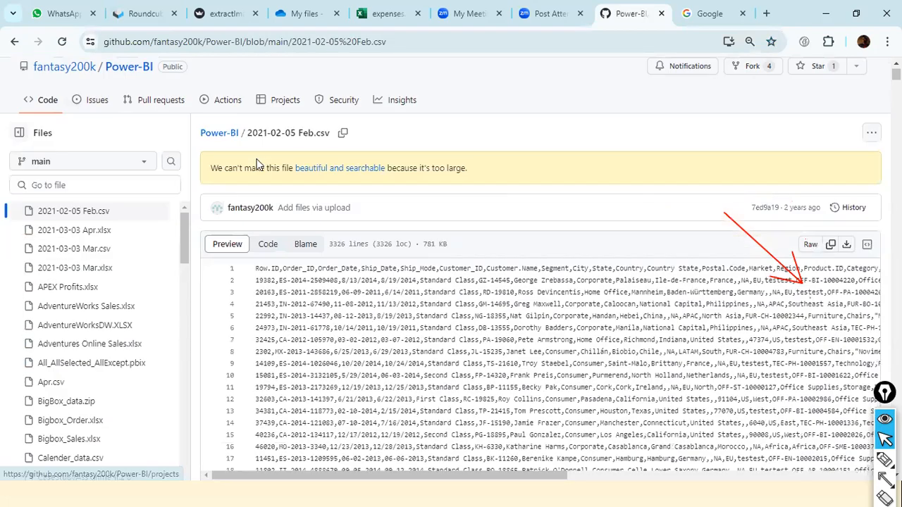
scroll(258, 164, down, 4)
scroll(682, 220, up, 2)
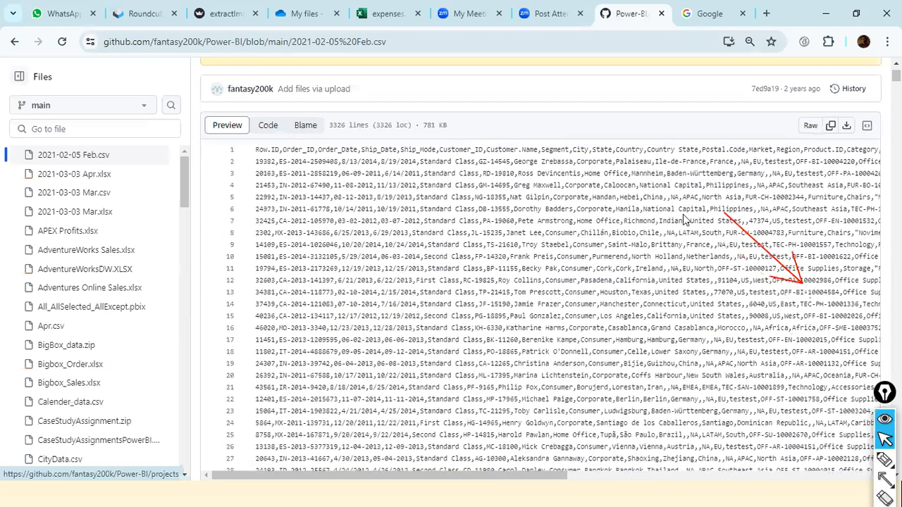
scroll(683, 214, up, 2)
click(407, 43)
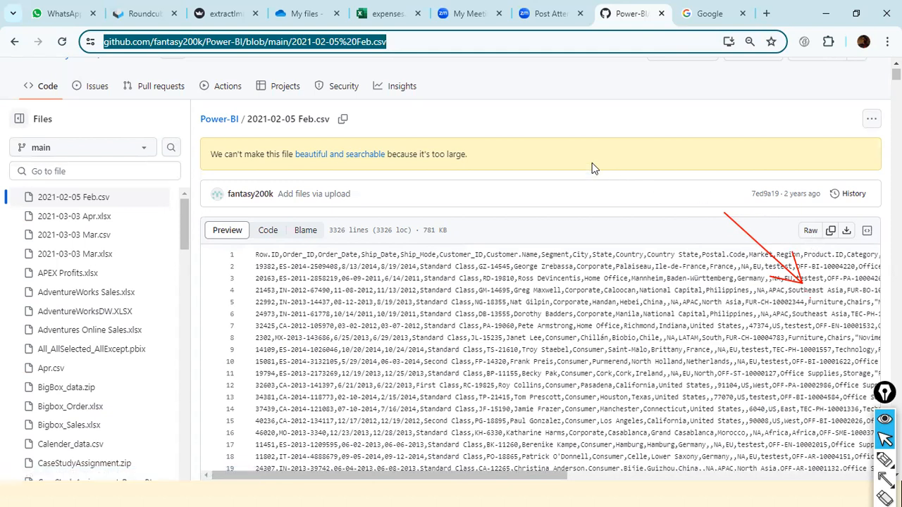
Switch to Power BI Desktop, select the loaded 2021-02-05%20Feb table, and point to it with a red arrow.
key(alt+Tab)
key(alt+Tab)
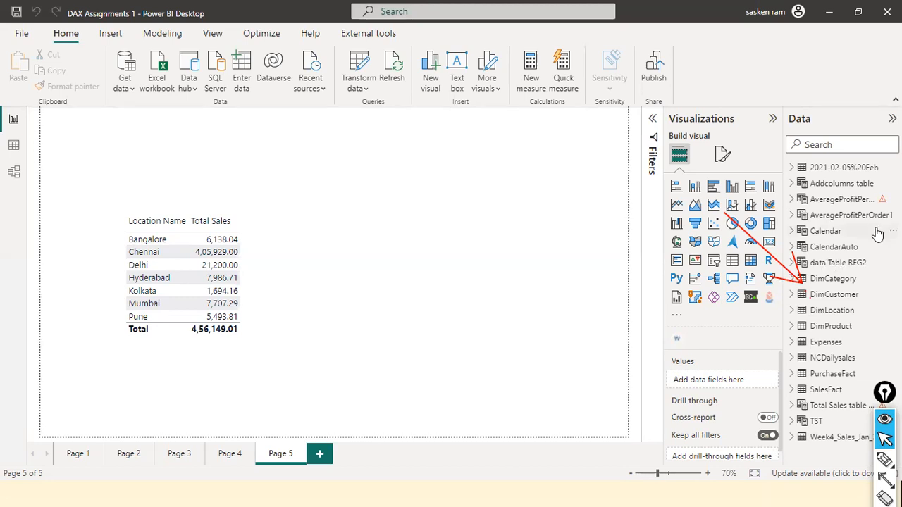
click(842, 169)
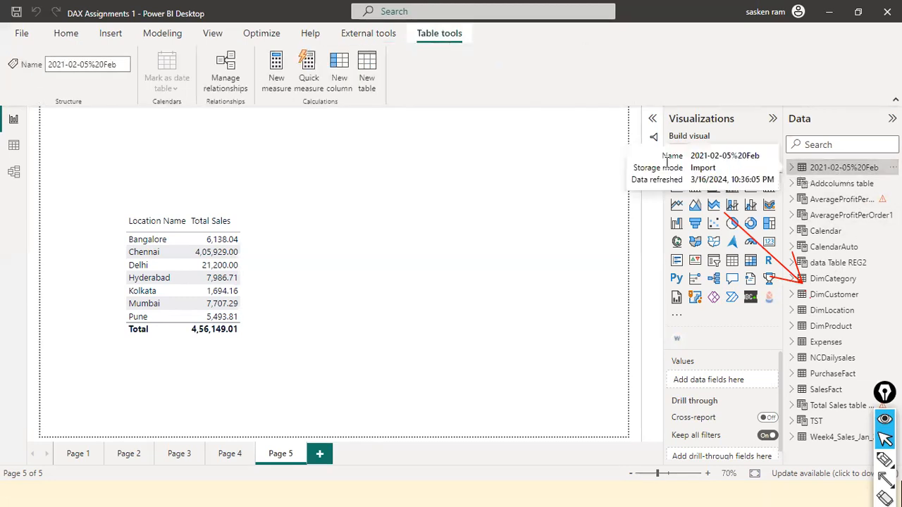
drag(675, 64, 801, 167)
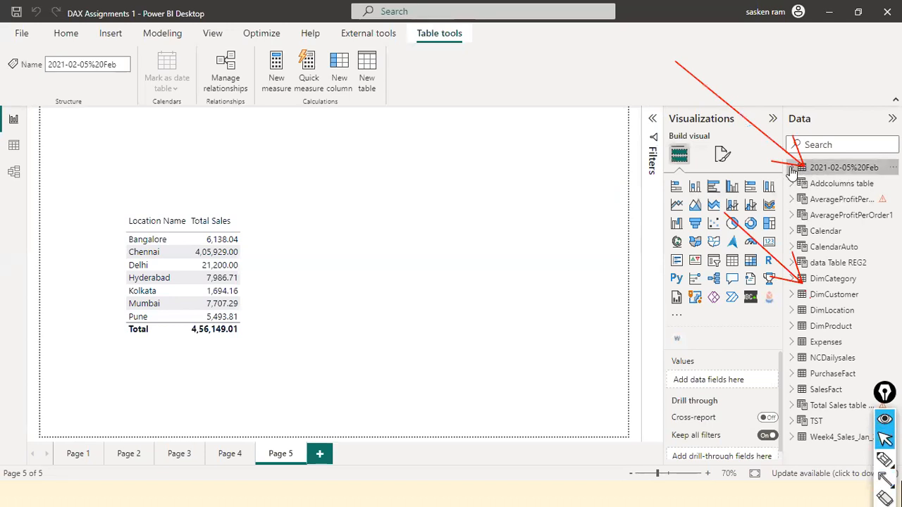
Expand the fields of the 2021-02-05%20Feb table and inspect its rows in the data view.
click(792, 168)
scroll(865, 231, down, 5)
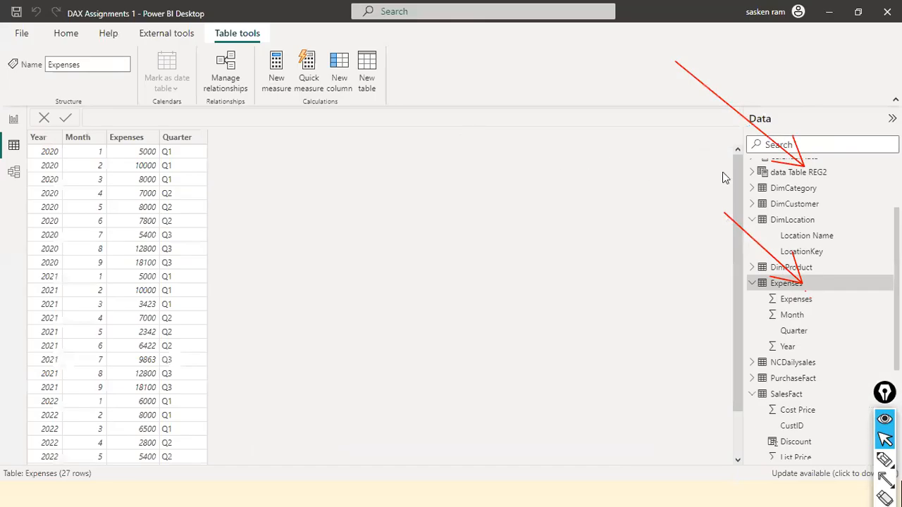
click(803, 167)
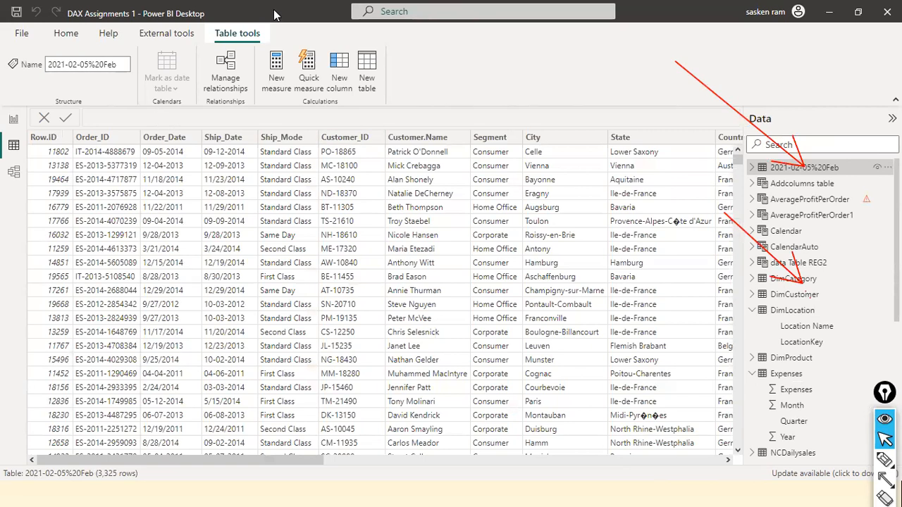
Clear the red arrows and return to the report view with the 2021-02-05%20Feb field list collapsed.
key(ctrl+shift+6)
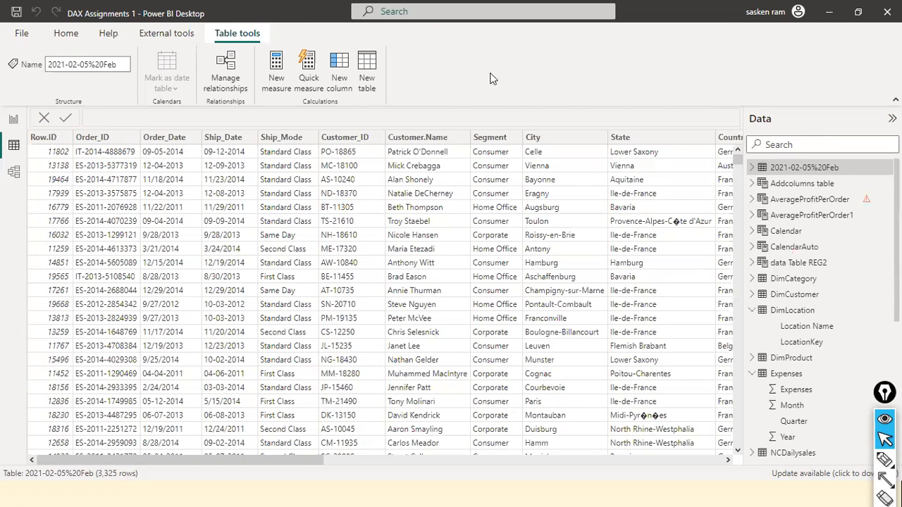
click(9, 124)
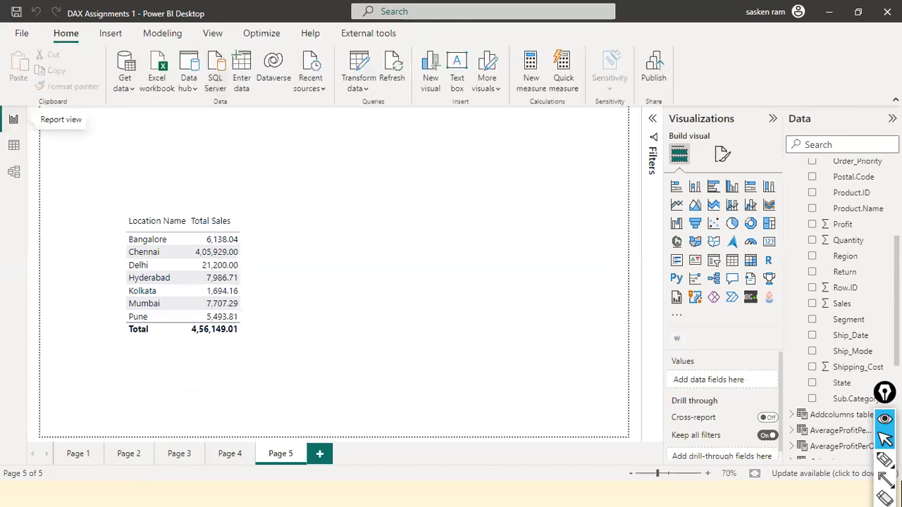
scroll(845, 211, up, 5)
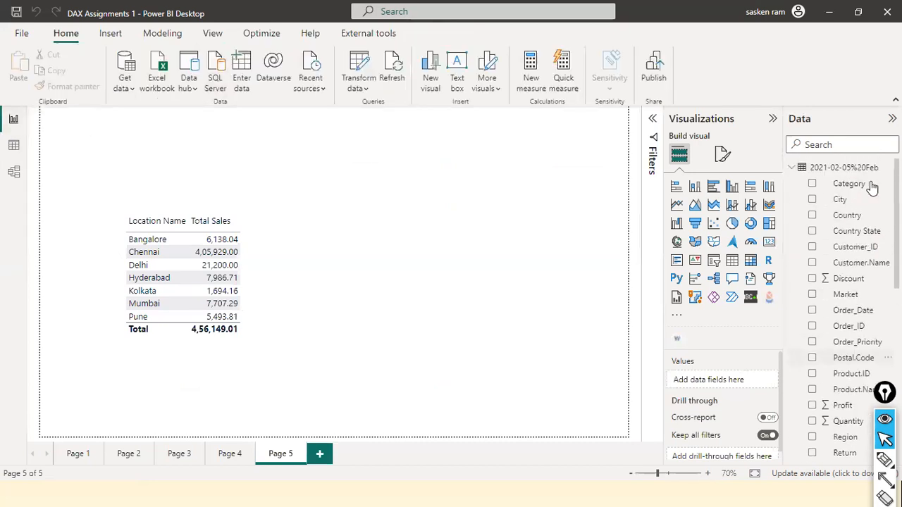
click(792, 168)
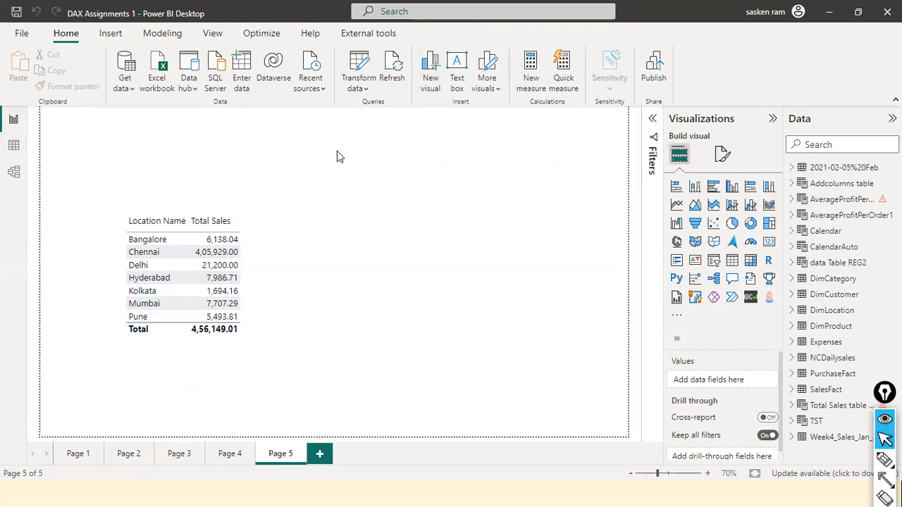
Switch to the browser, go back to the Power-BI repository's main page, and highlight its web address.
key(alt+Tab)
key(alt+Tab)
key(alt+Tab)
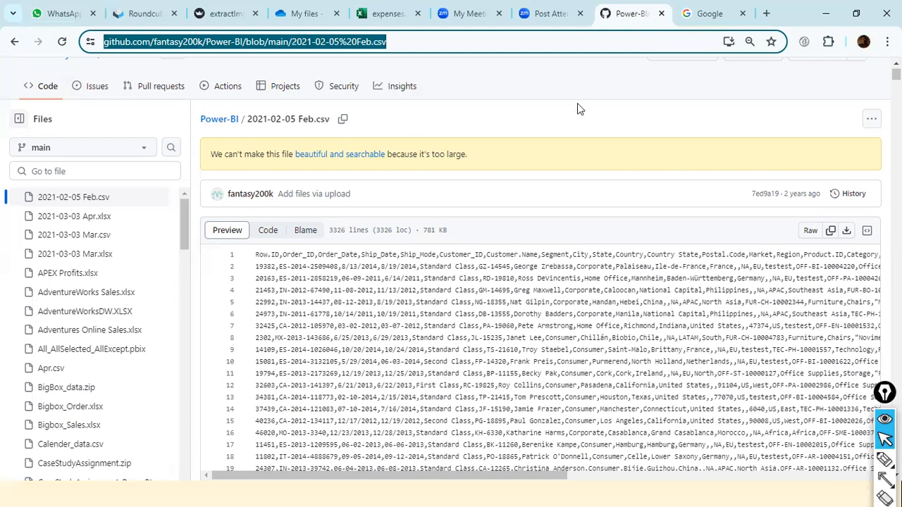
click(12, 44)
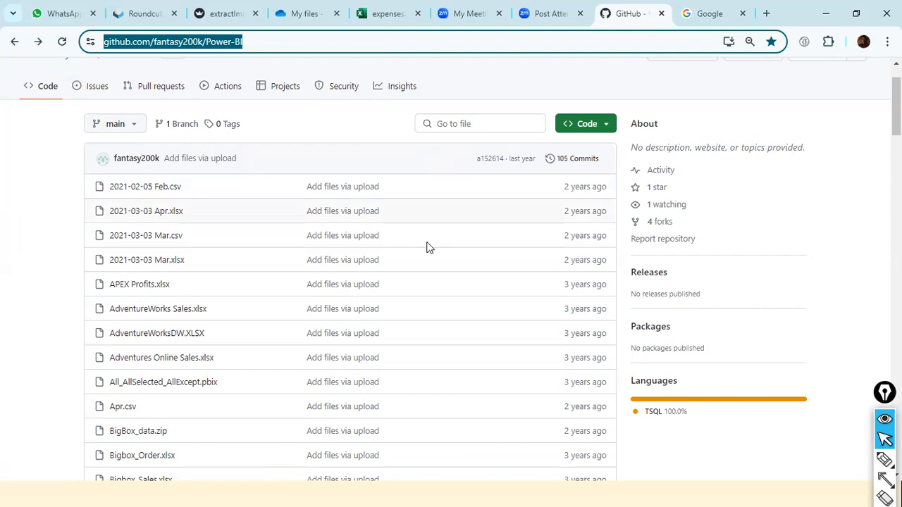
click(707, 86)
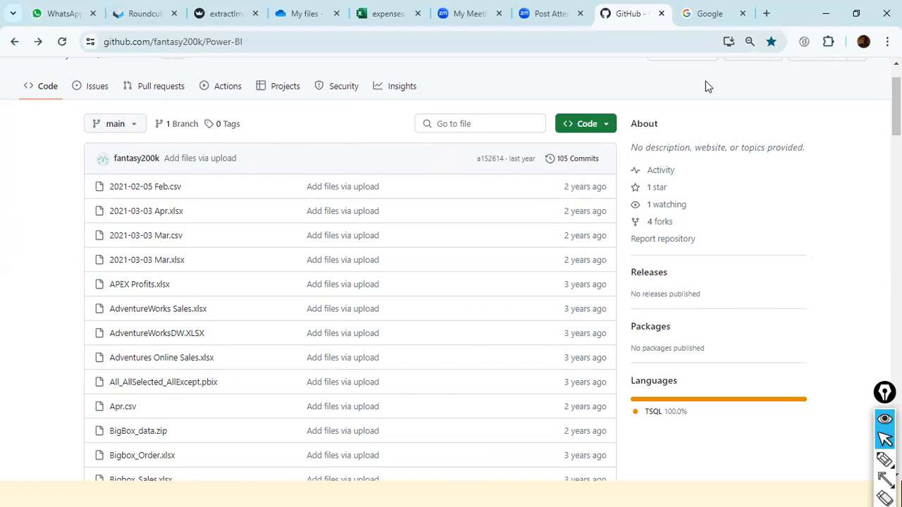
click(252, 43)
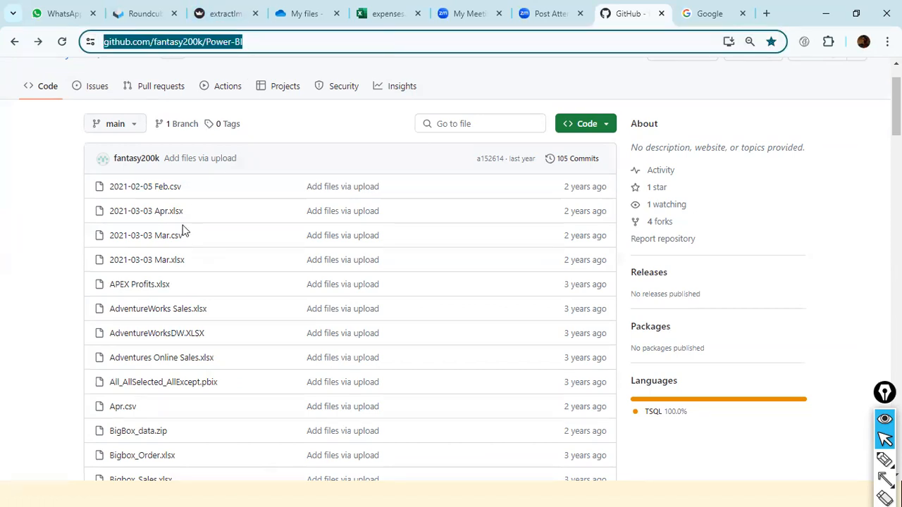
Examine the repository's Code download options and file list, and highlight the repository address again.
click(606, 125)
scroll(559, 184, down, 3)
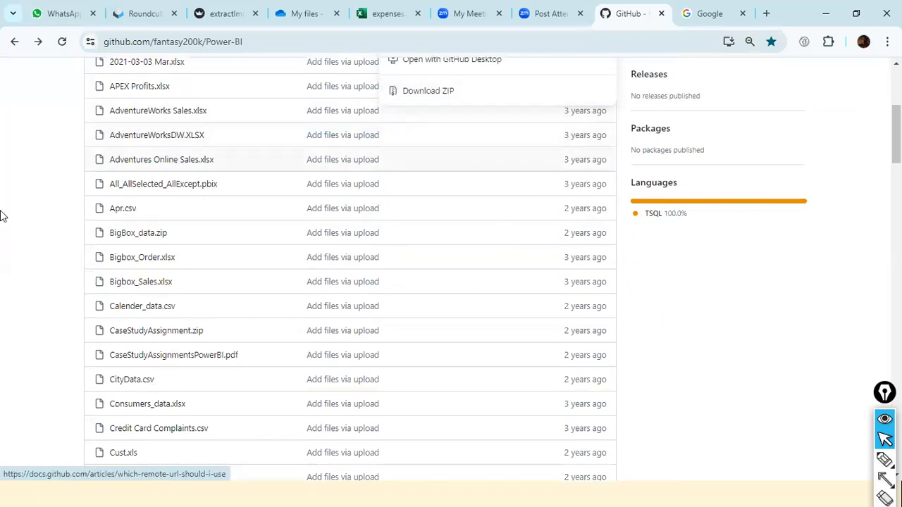
click(16, 183)
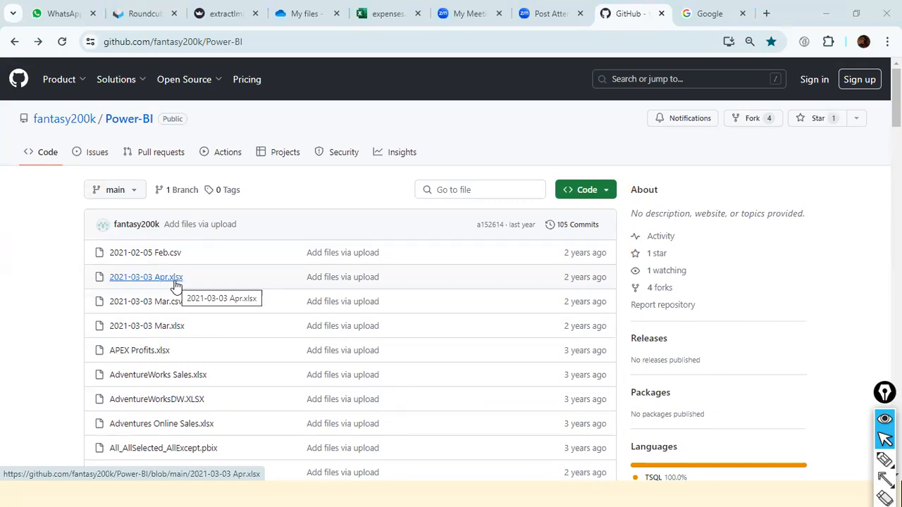
click(274, 48)
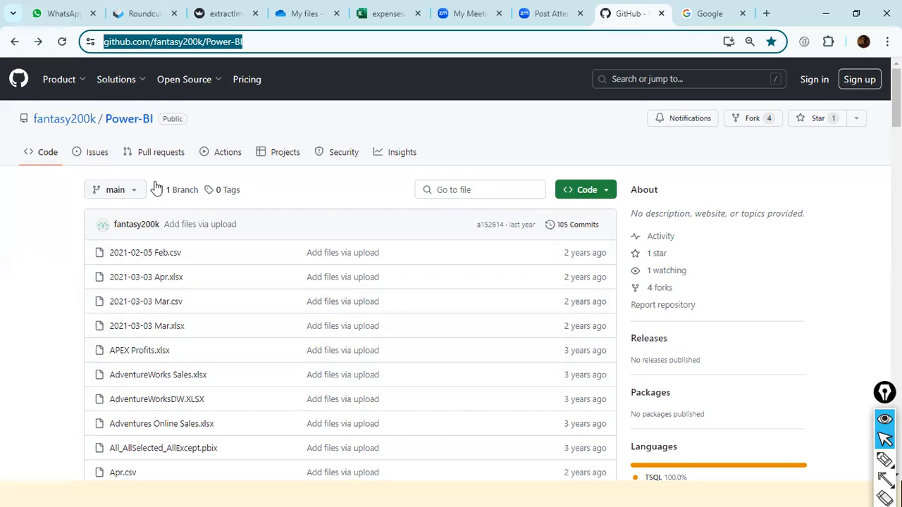
key(alt+Tab)
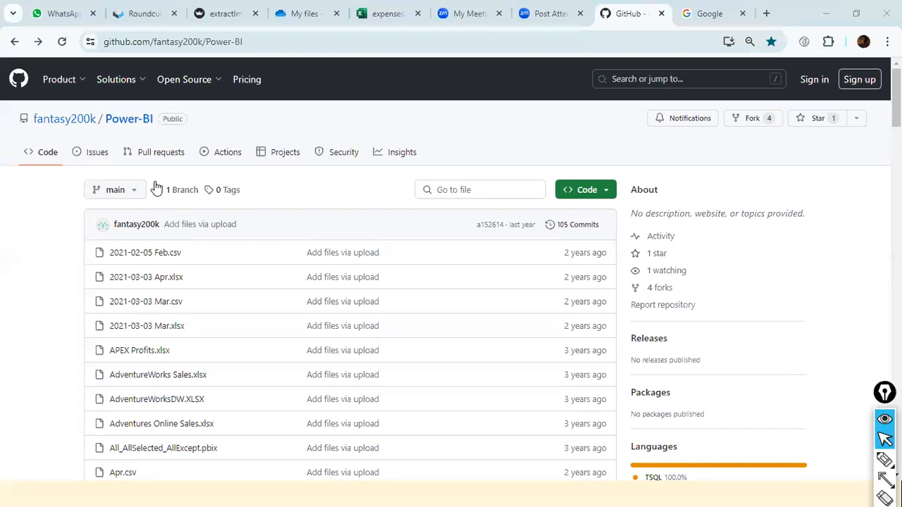